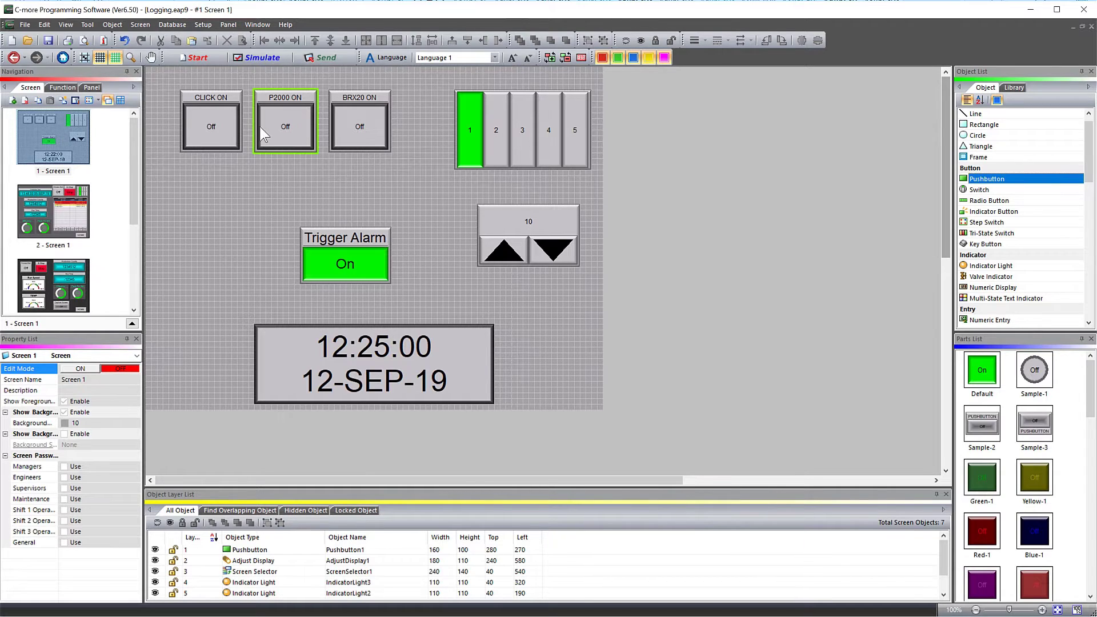
# Confirm in Panel Manager that alarm logs still save to SD1
pyautogui.click(203, 25)
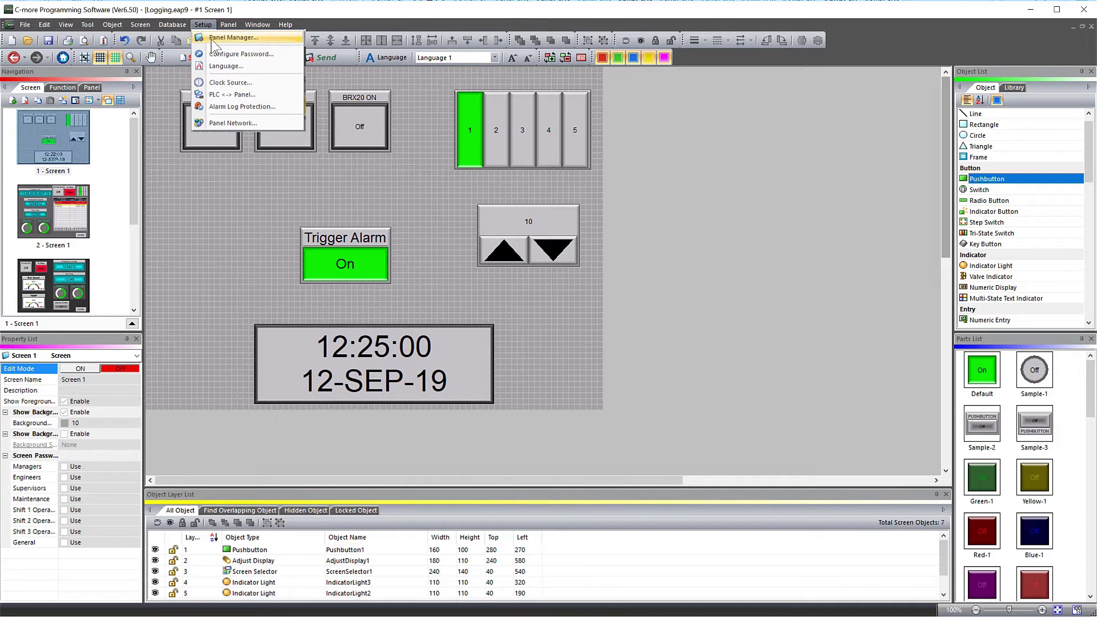
pyautogui.click(211, 38)
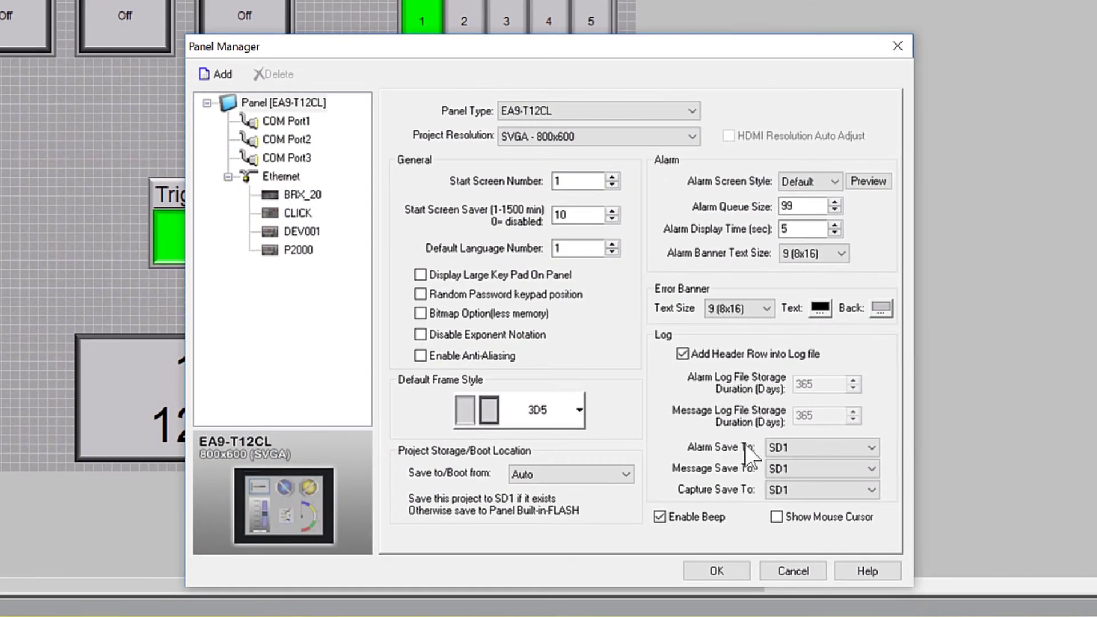
pyautogui.click(873, 448)
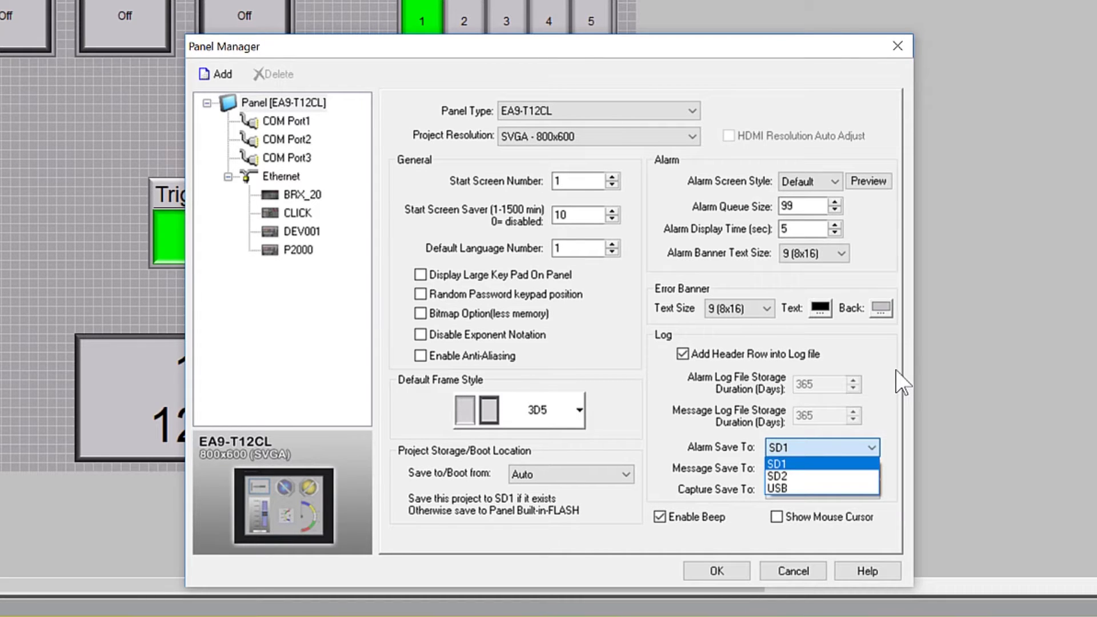
pyautogui.click(902, 383)
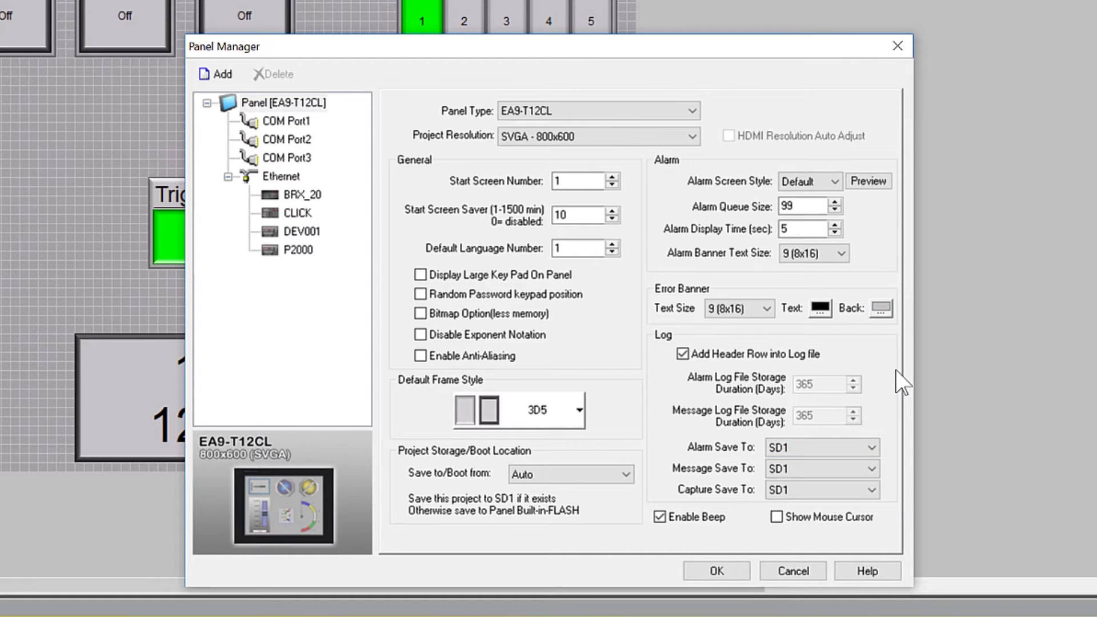
pyautogui.click(729, 574)
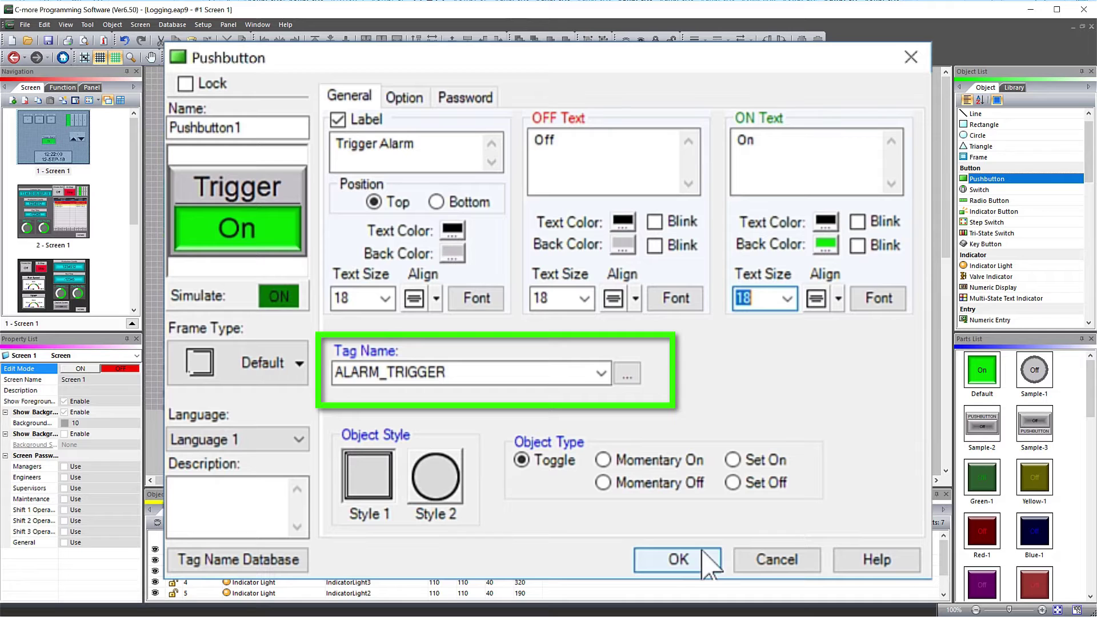
# Accept the Trigger Alarm pushbutton settings with tag ALARM_TRIGGER unchanged
pyautogui.click(704, 553)
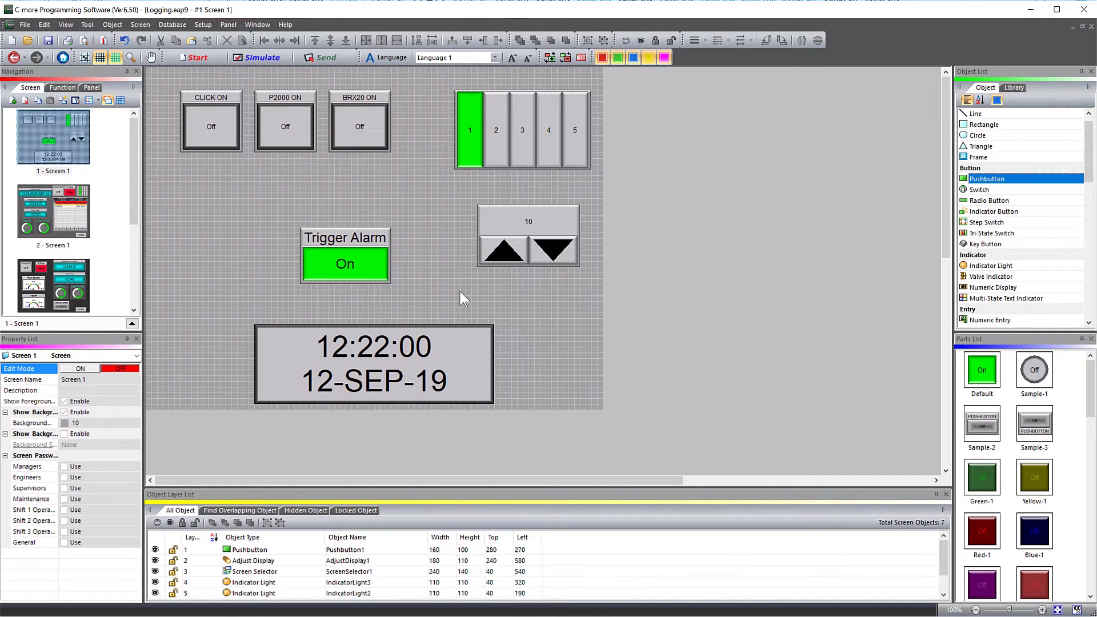
pyautogui.click(178, 25)
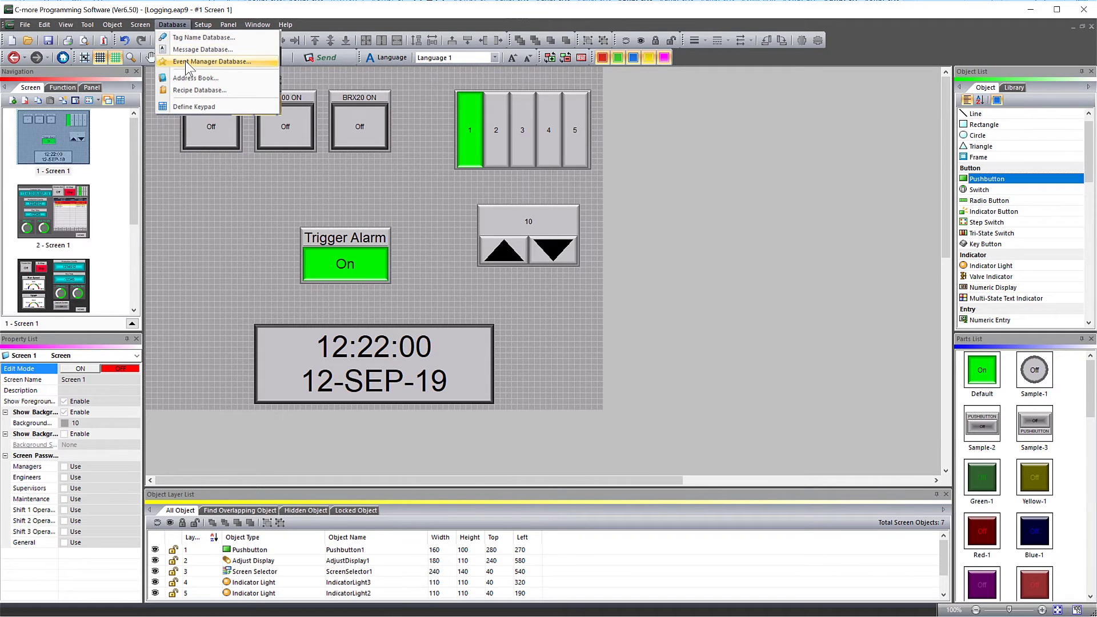
# Add event 12 'Alarm Log', triggered by ALARM_TRIGGER ON, with text 'Alarm has been triggered'
pyautogui.click(185, 60)
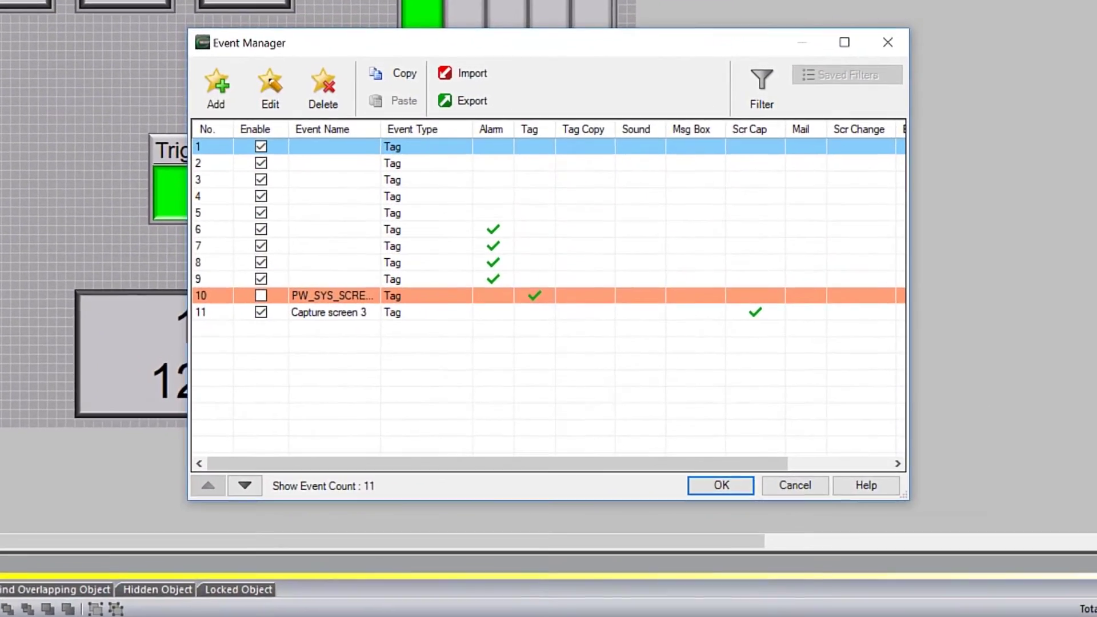
pyautogui.click(217, 94)
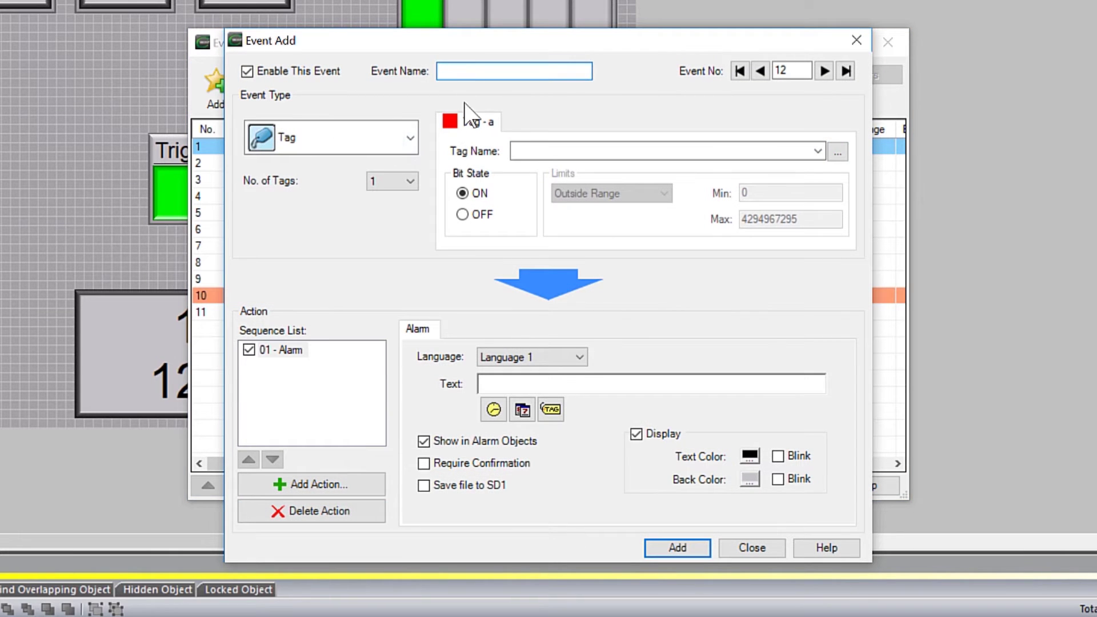
pyautogui.write('Alarm Log')
pyautogui.click(578, 150)
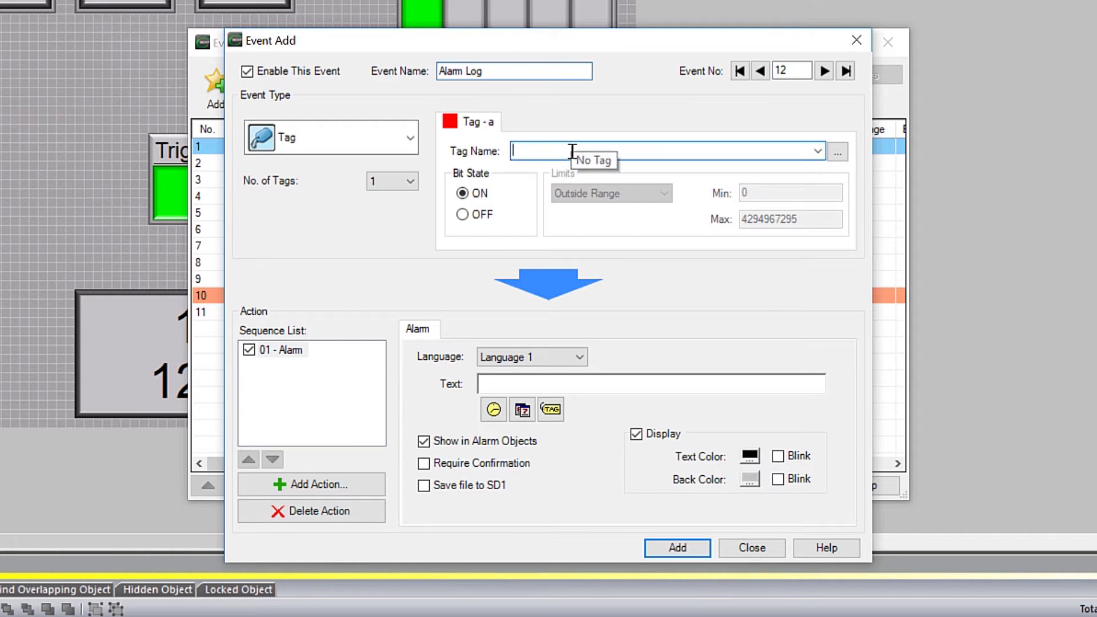
pyautogui.write('ALARM 1')
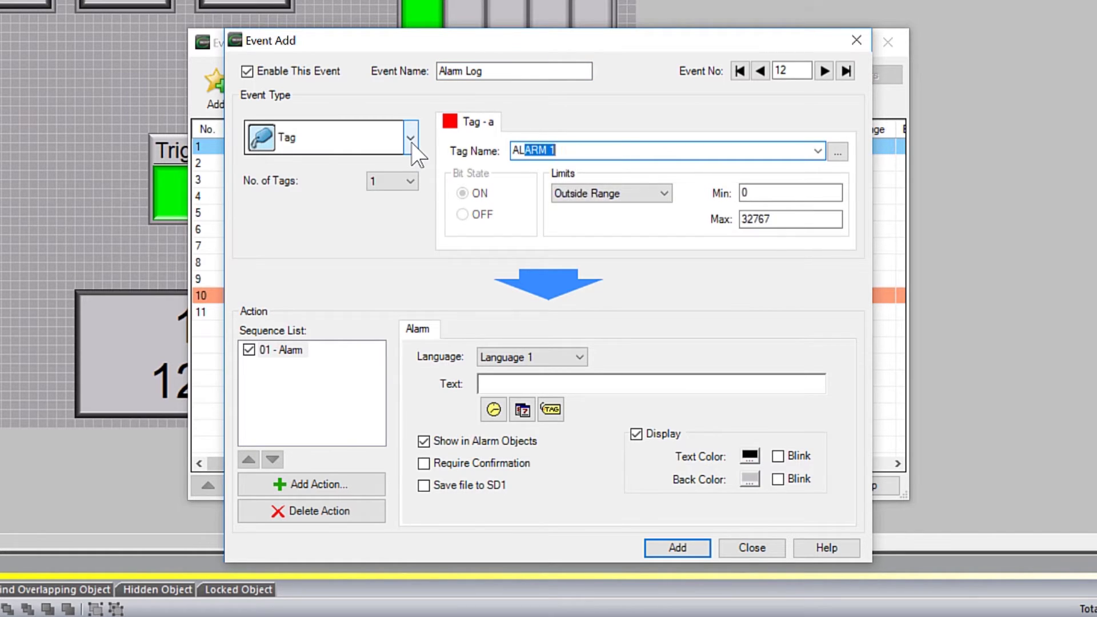
pyautogui.click(818, 150)
pyautogui.click(677, 230)
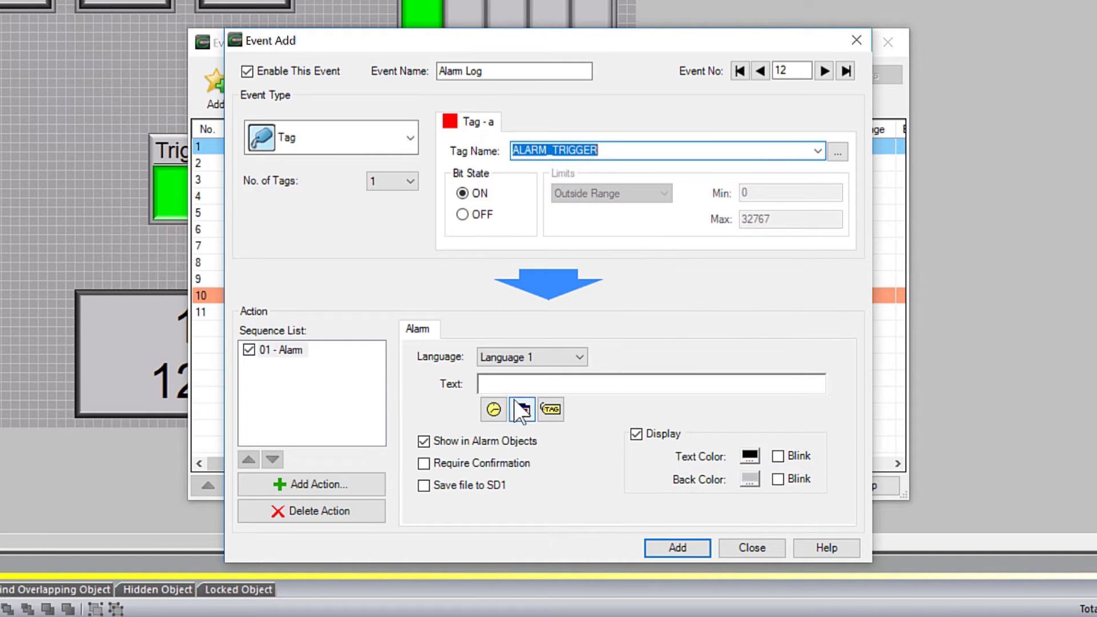
pyautogui.click(501, 384)
pyautogui.write('Alarm')
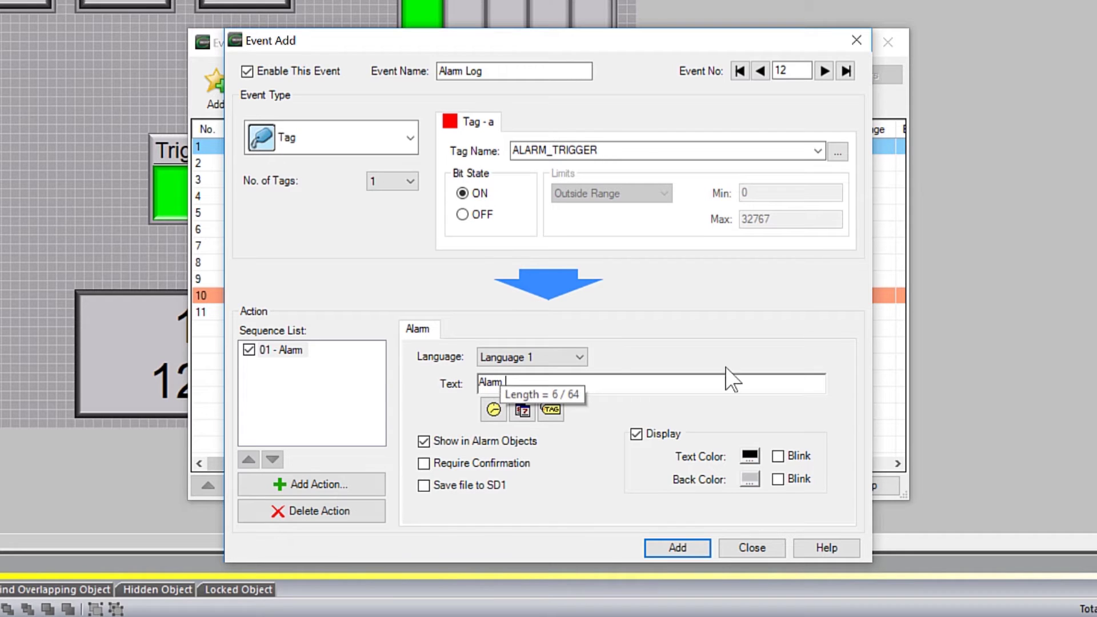
pyautogui.write('1has been triggered')
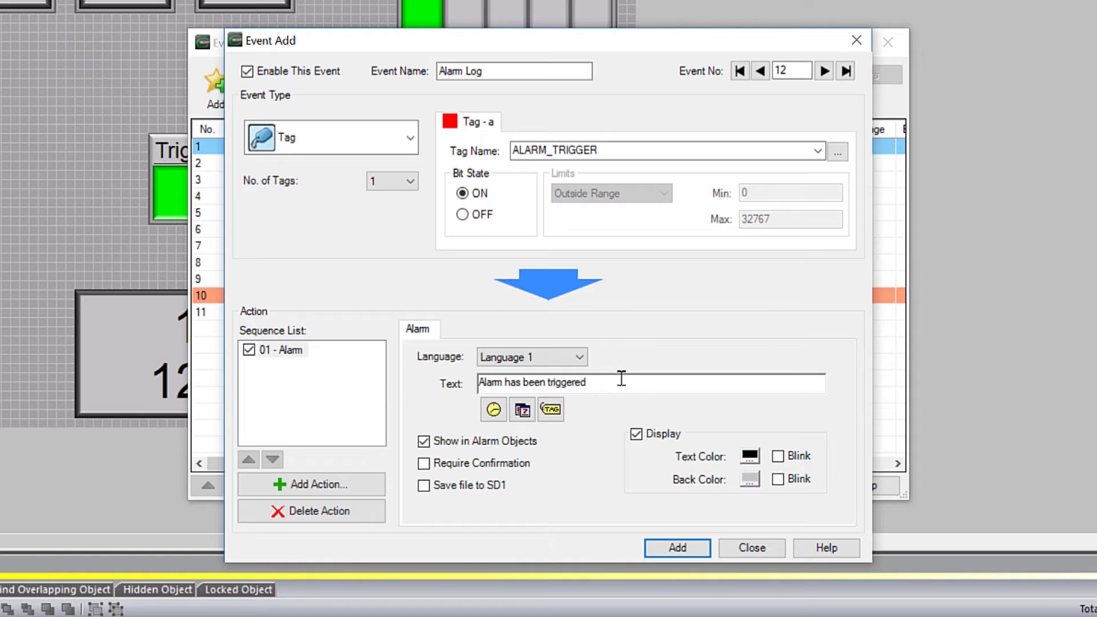
pyautogui.click(493, 410)
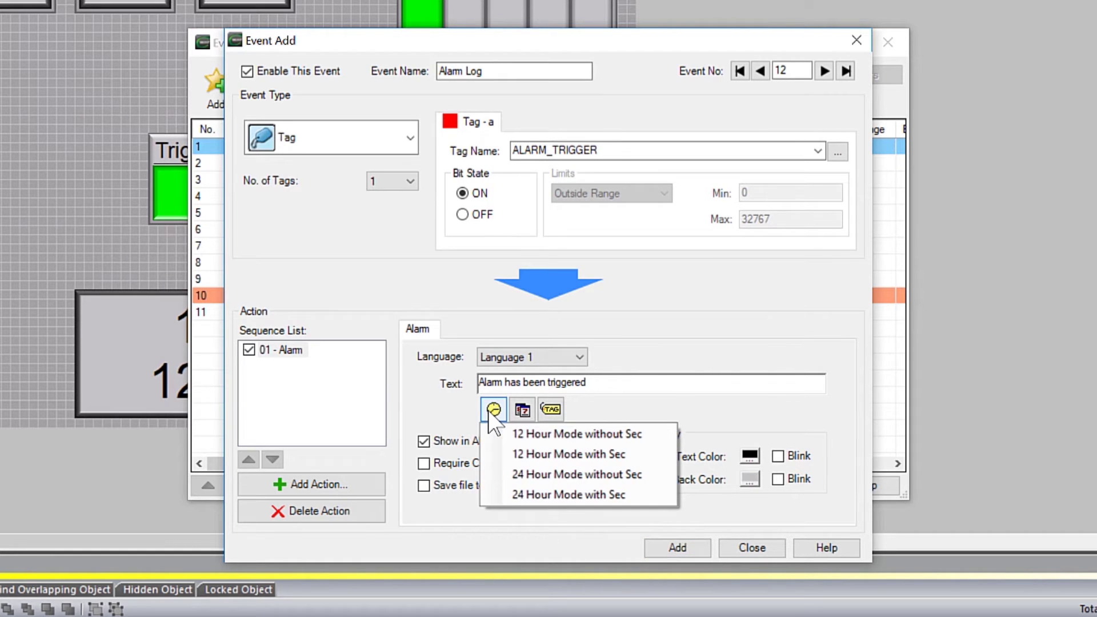
pyautogui.click(524, 410)
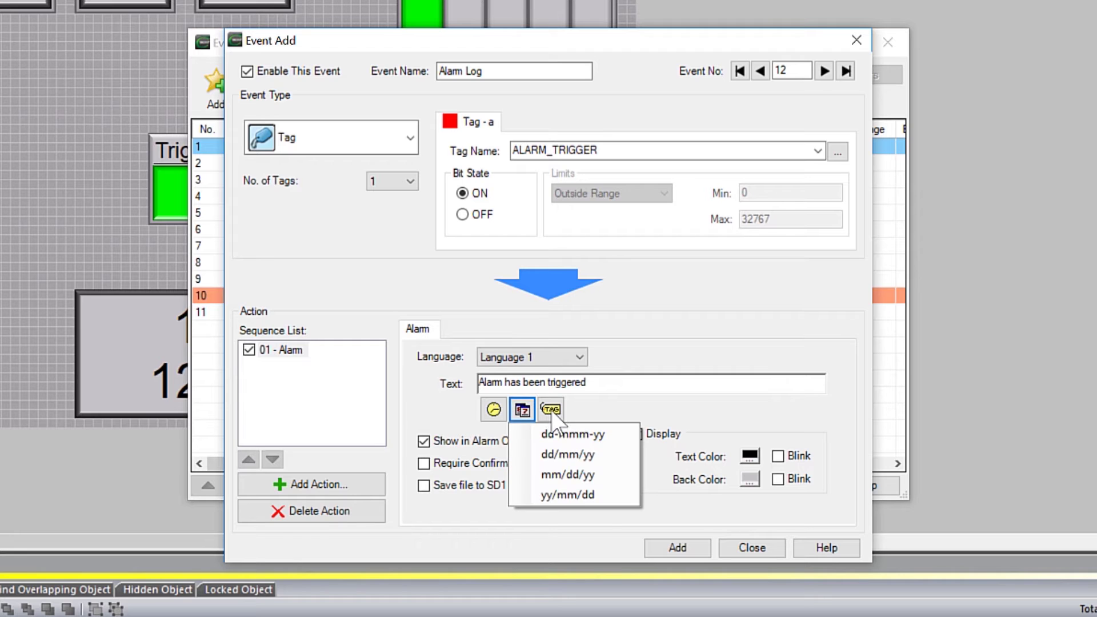
pyautogui.click(552, 410)
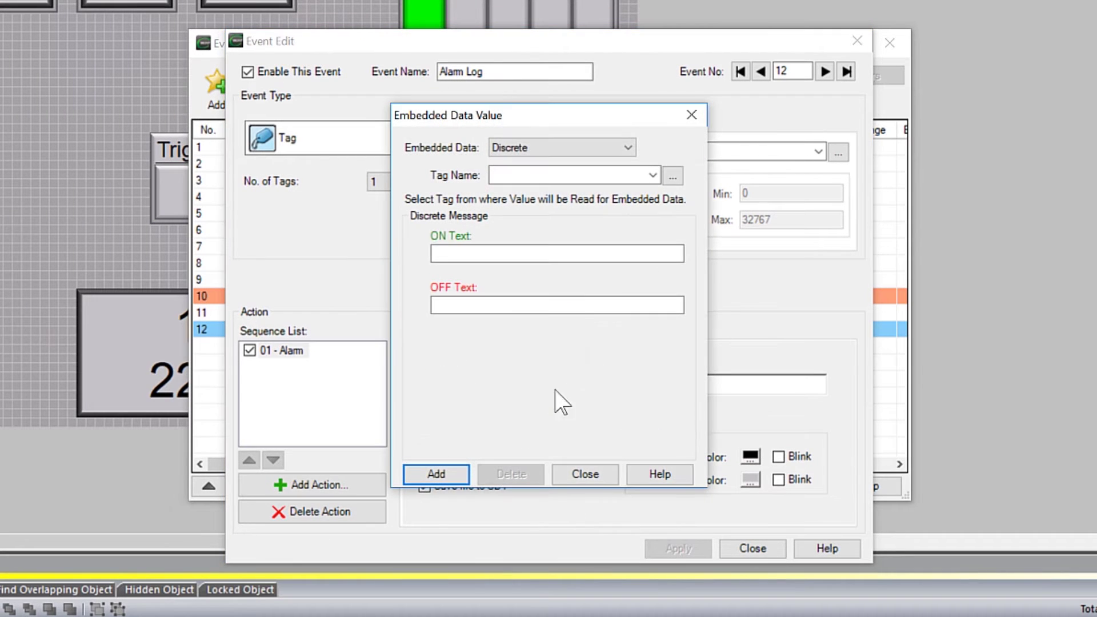
pyautogui.click(628, 147)
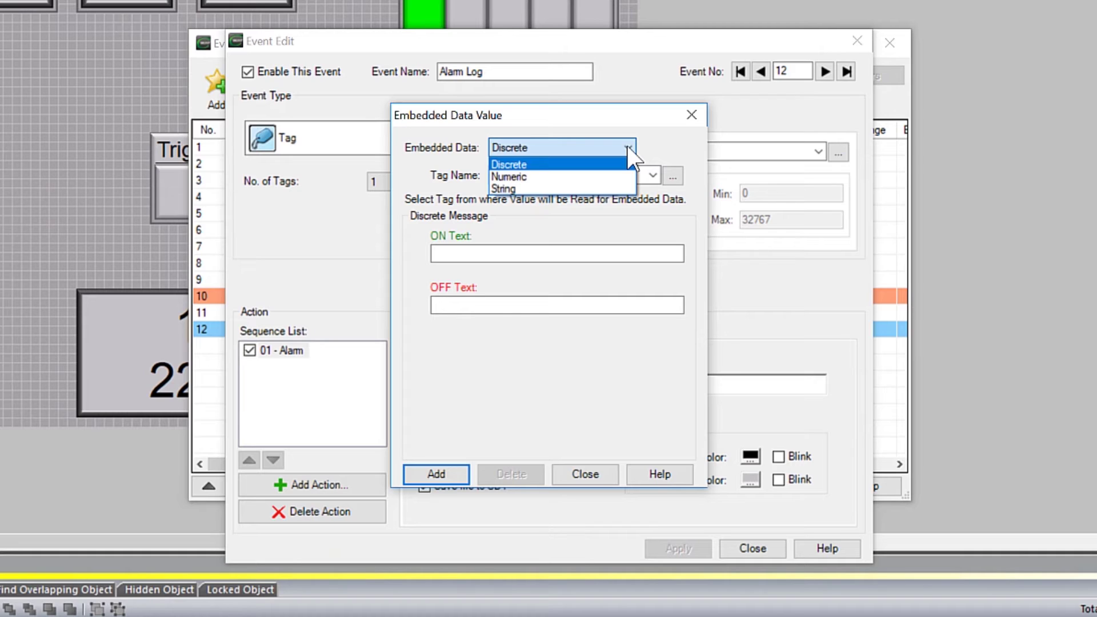
pyautogui.click(610, 163)
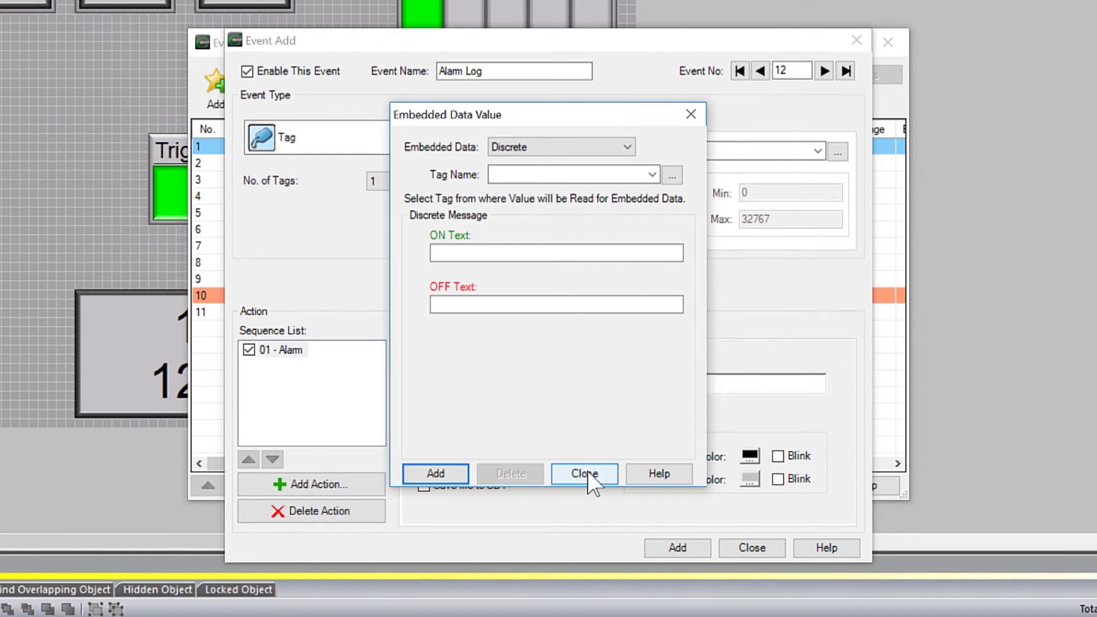
pyautogui.click(588, 475)
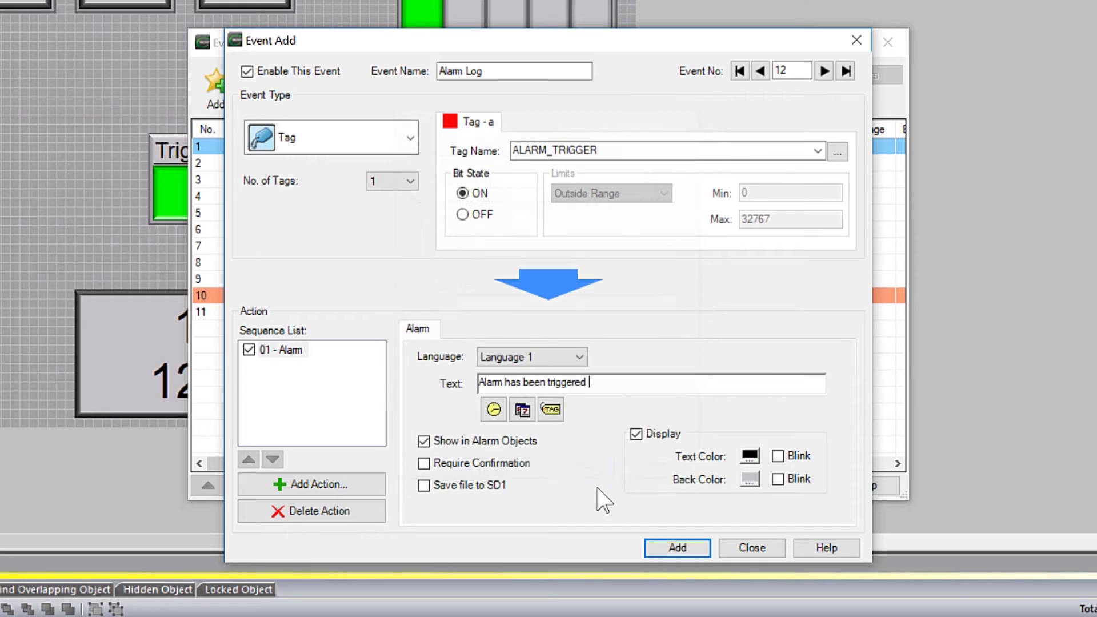
# Enable saving the alarm to an SD1 file, add the Alarm Log event, and save the changes
pyautogui.click(425, 486)
pyautogui.click(669, 550)
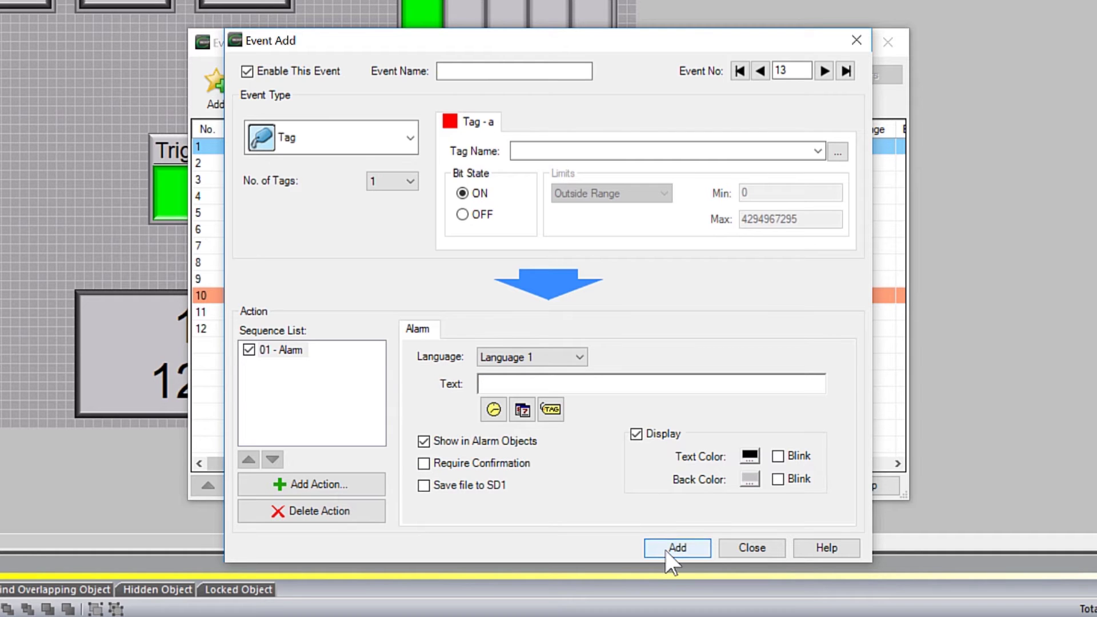
pyautogui.click(755, 547)
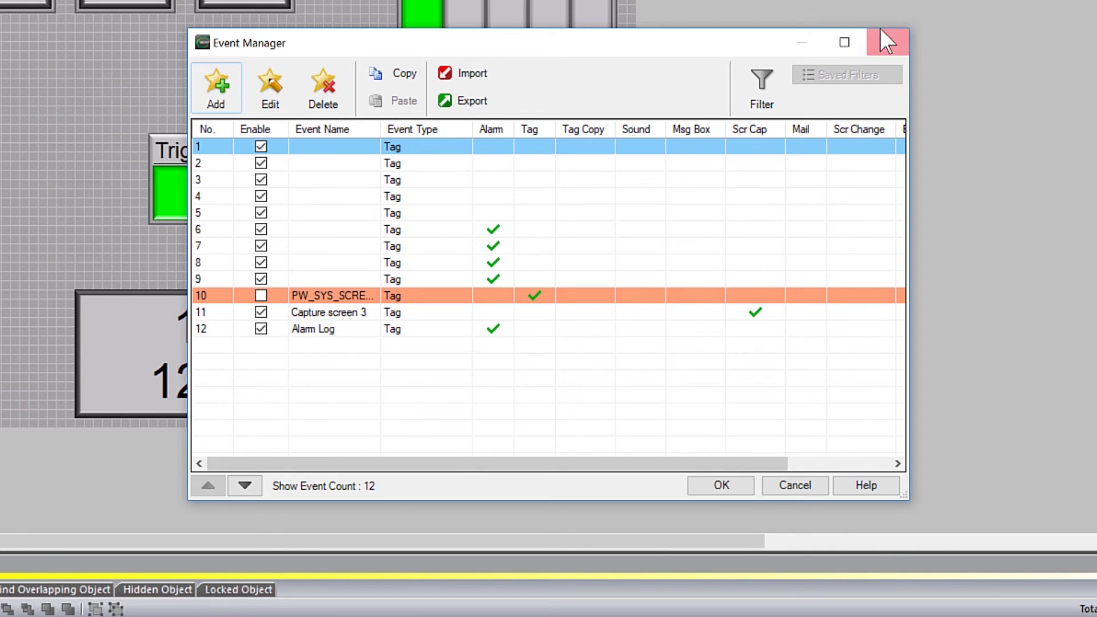
pyautogui.click(888, 43)
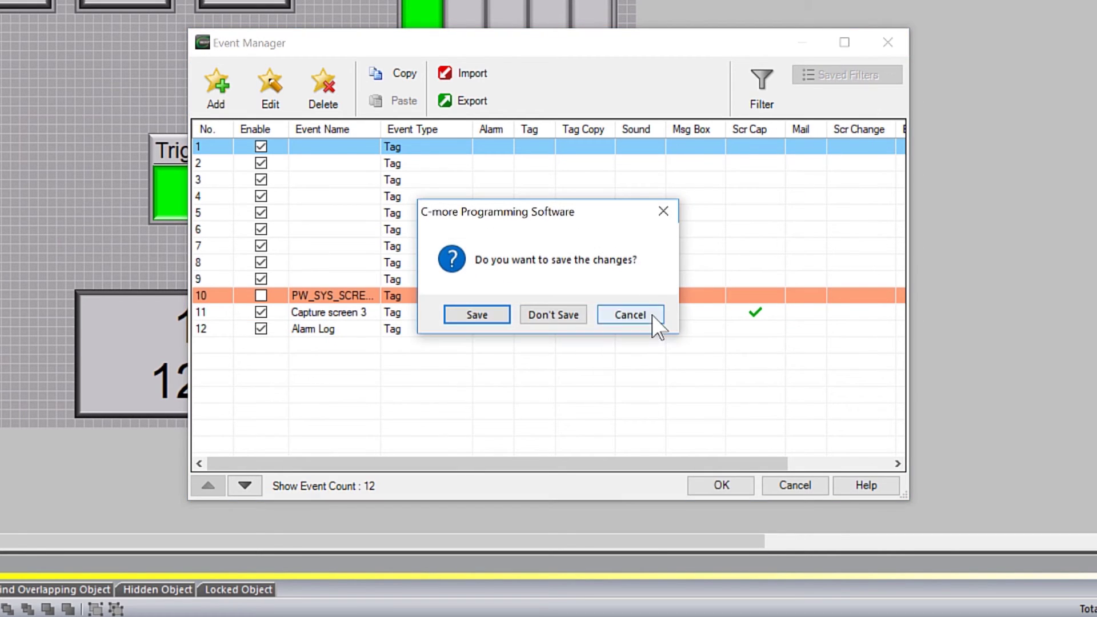
pyautogui.click(478, 318)
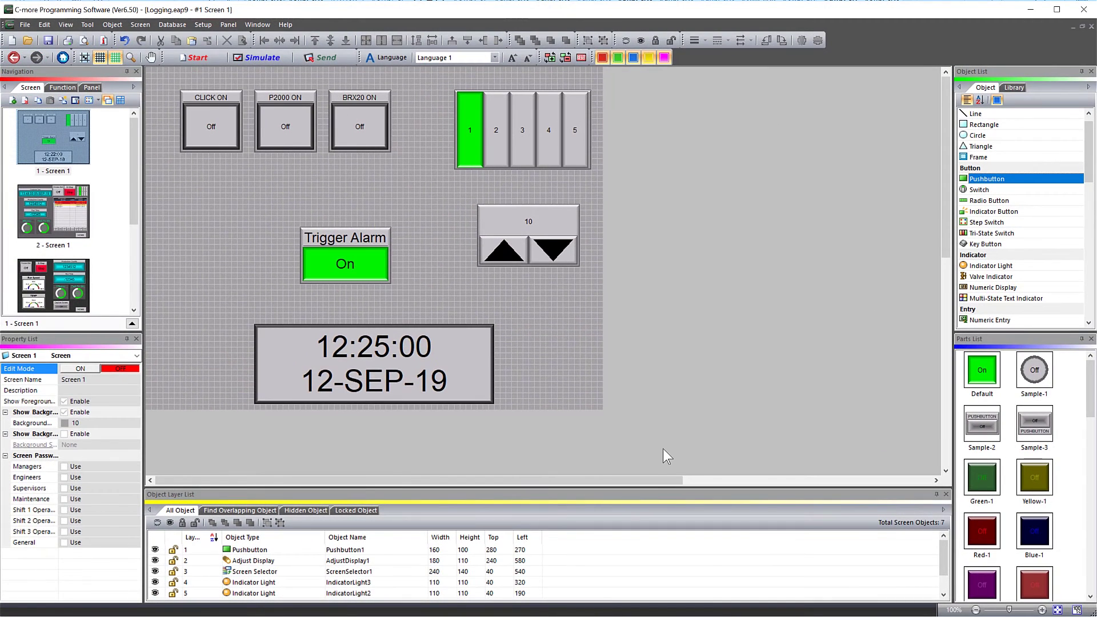
# Start the panel simulation and toggle Trigger Alarm on and then off
pyautogui.click(253, 59)
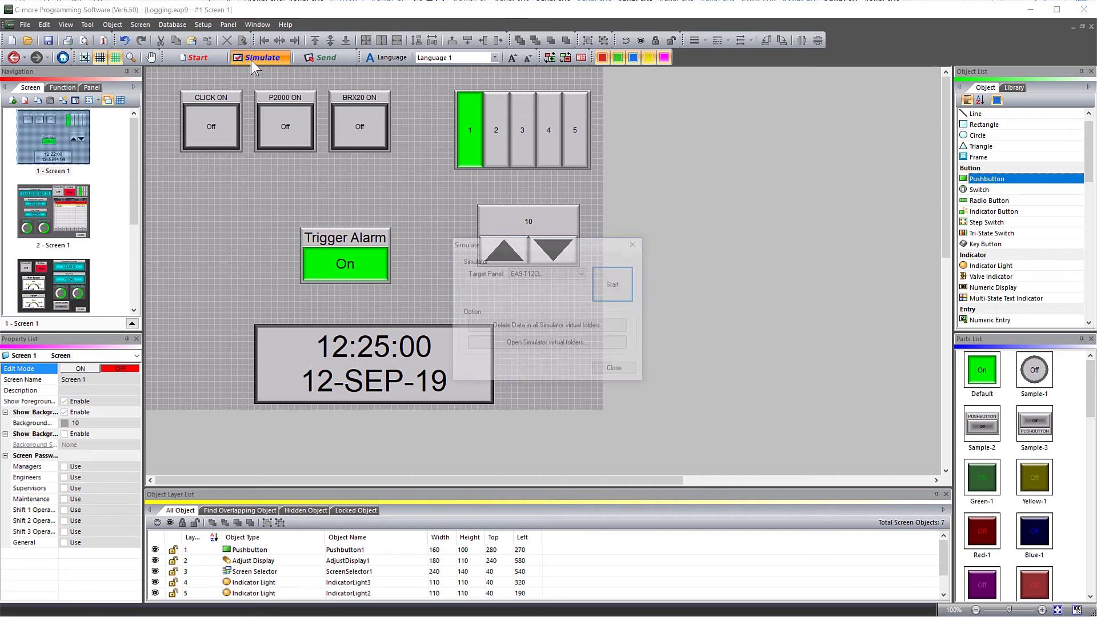
pyautogui.click(604, 298)
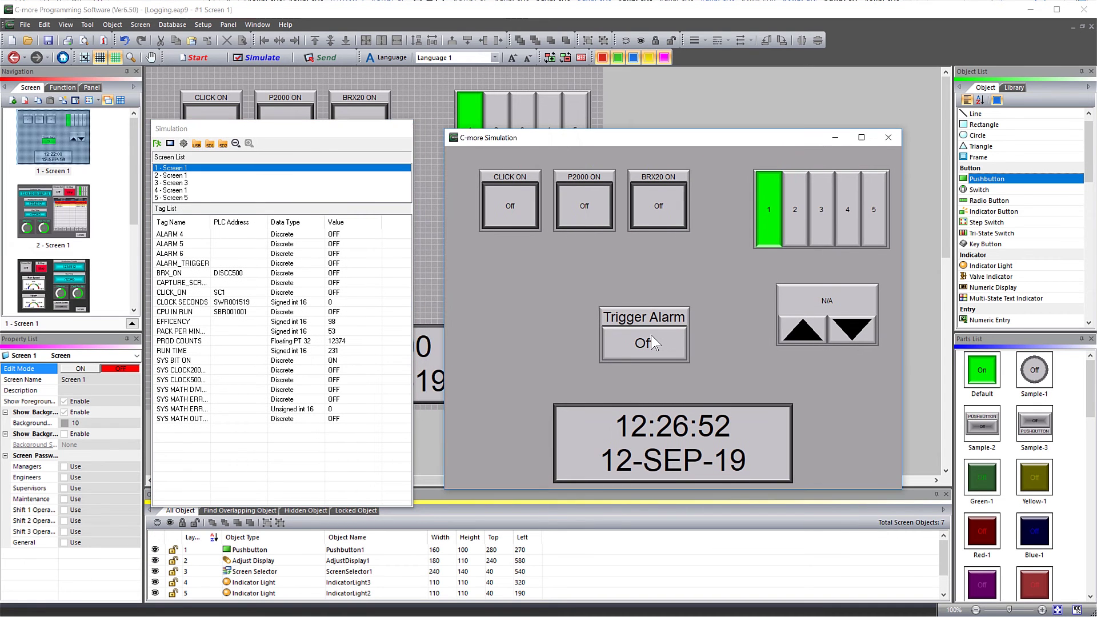
pyautogui.click(651, 335)
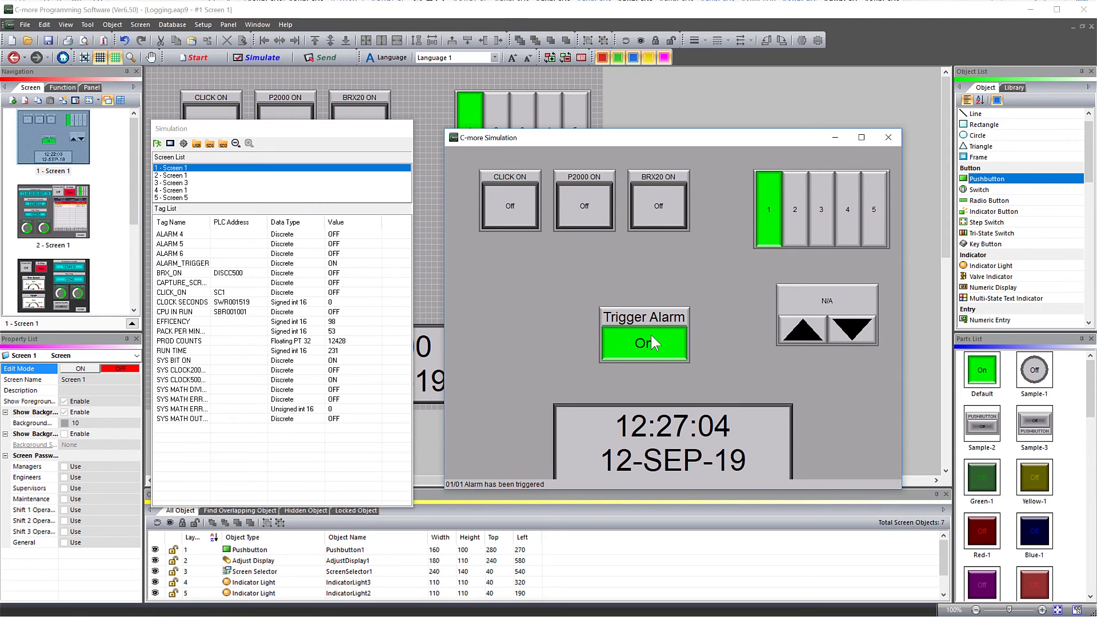
pyautogui.click(651, 335)
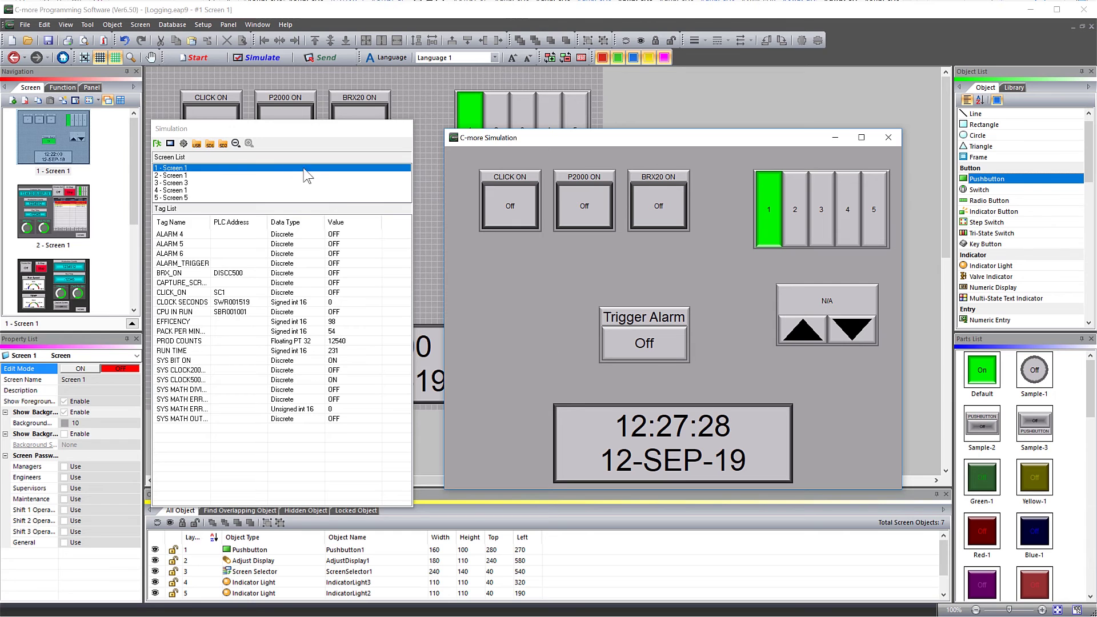
# Open the Alarm_190912 log from the simulator's SD1 Log folder in Notepad
pyautogui.click(210, 143)
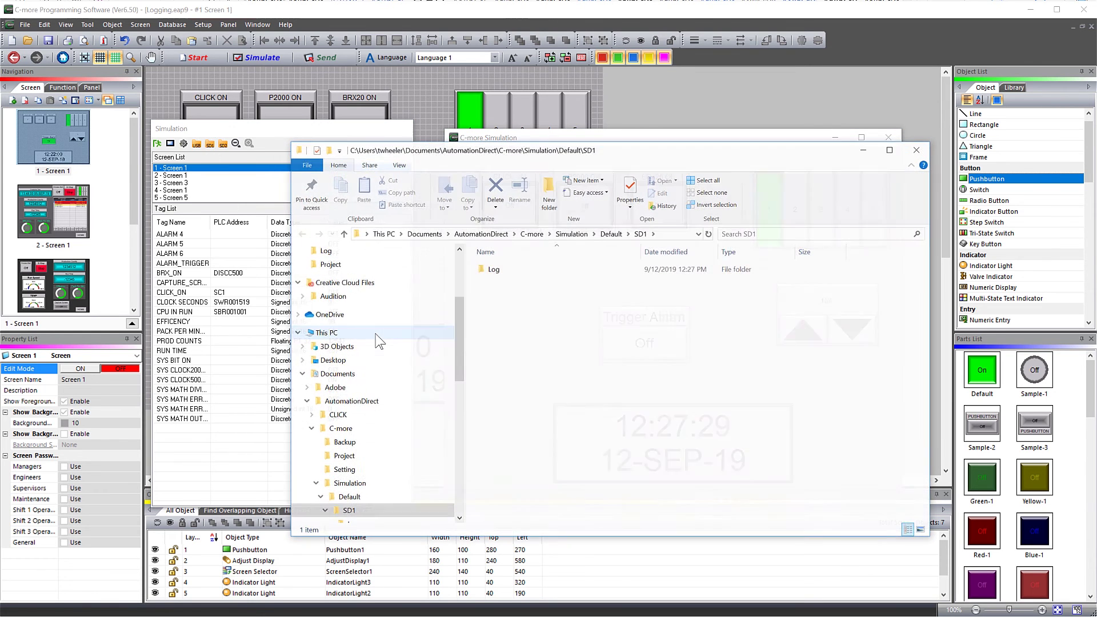
pyautogui.doubleClick(492, 270)
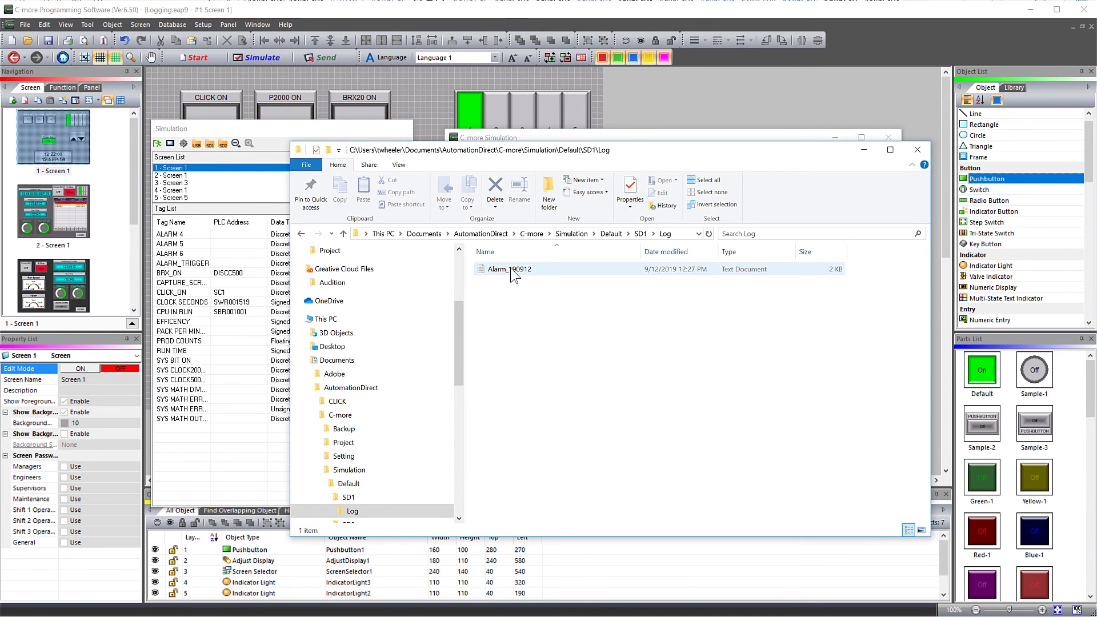
pyautogui.doubleClick(511, 269)
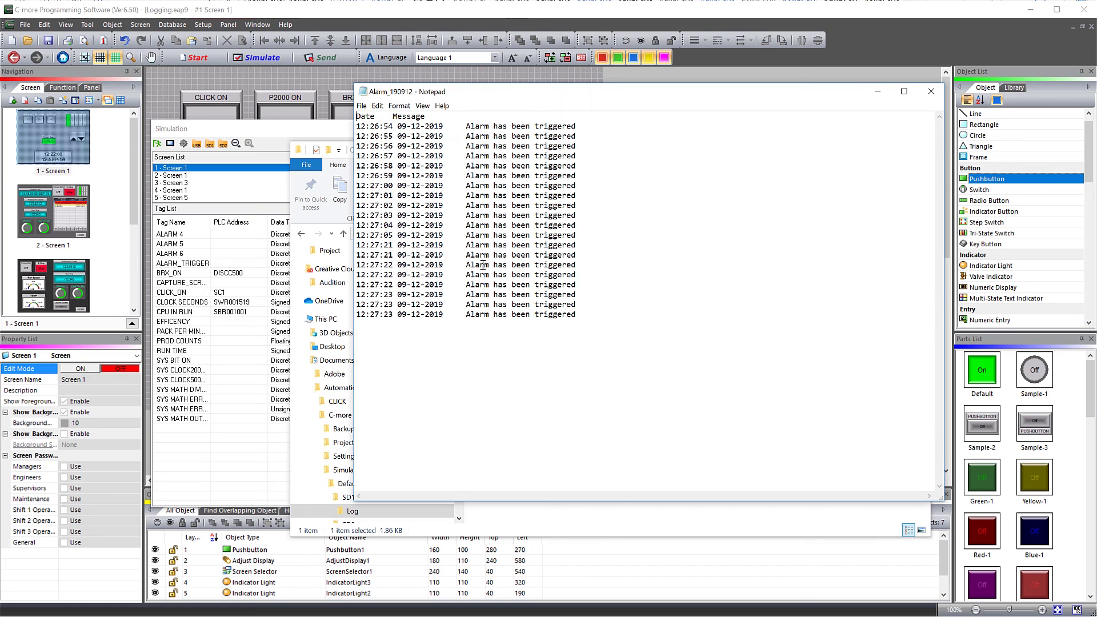